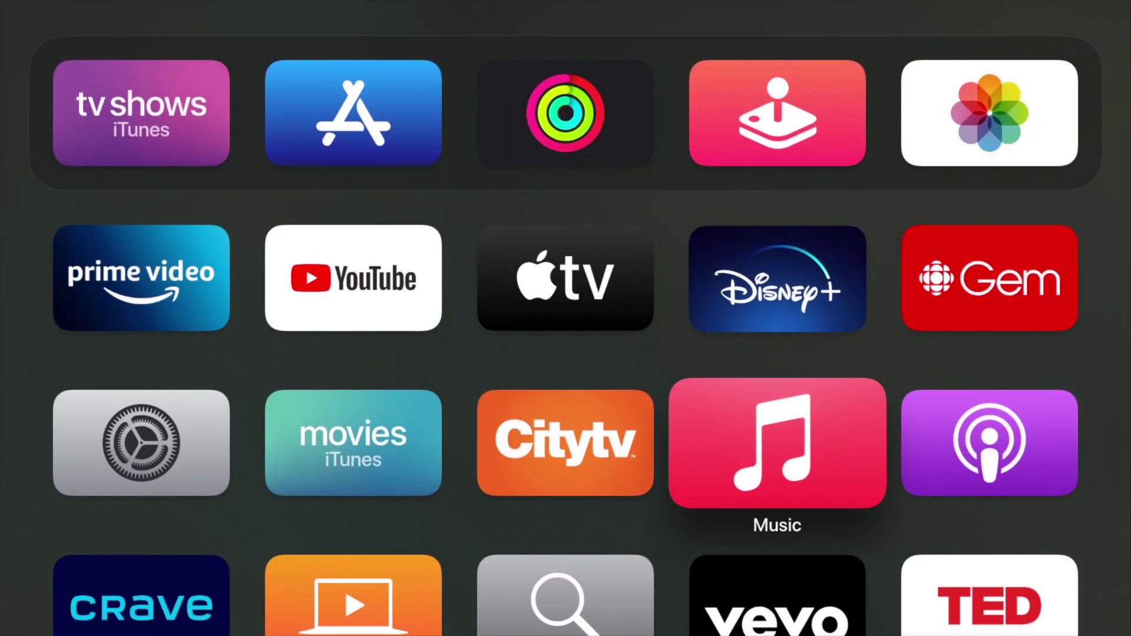
Move focus two tiles left from Music to the Settings app
key(Left)
key(Left)
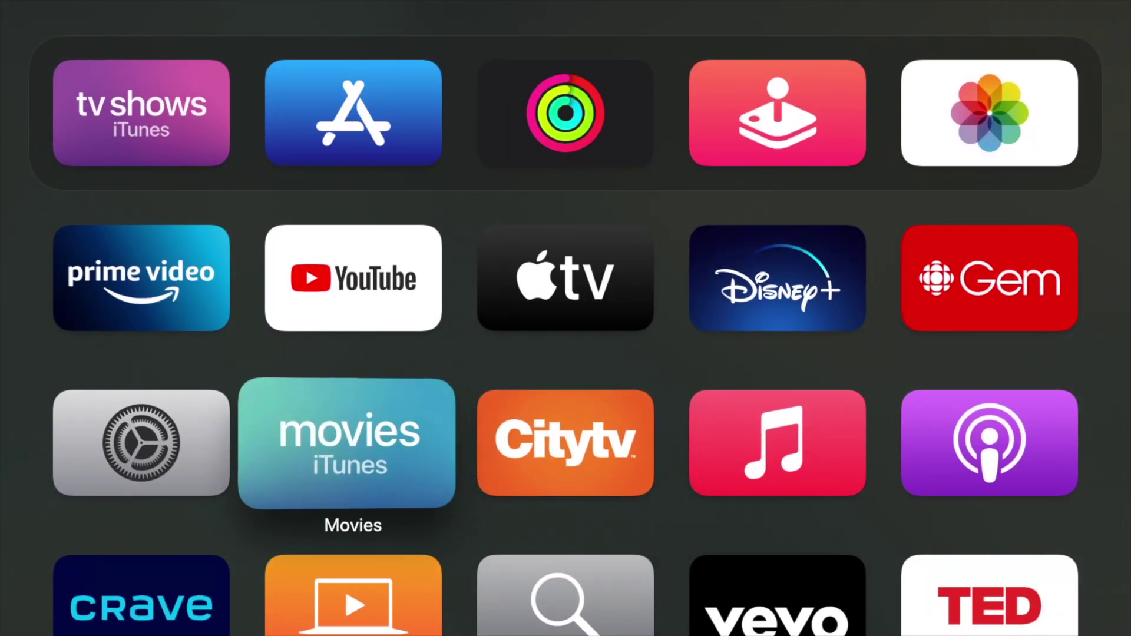
key(Left)
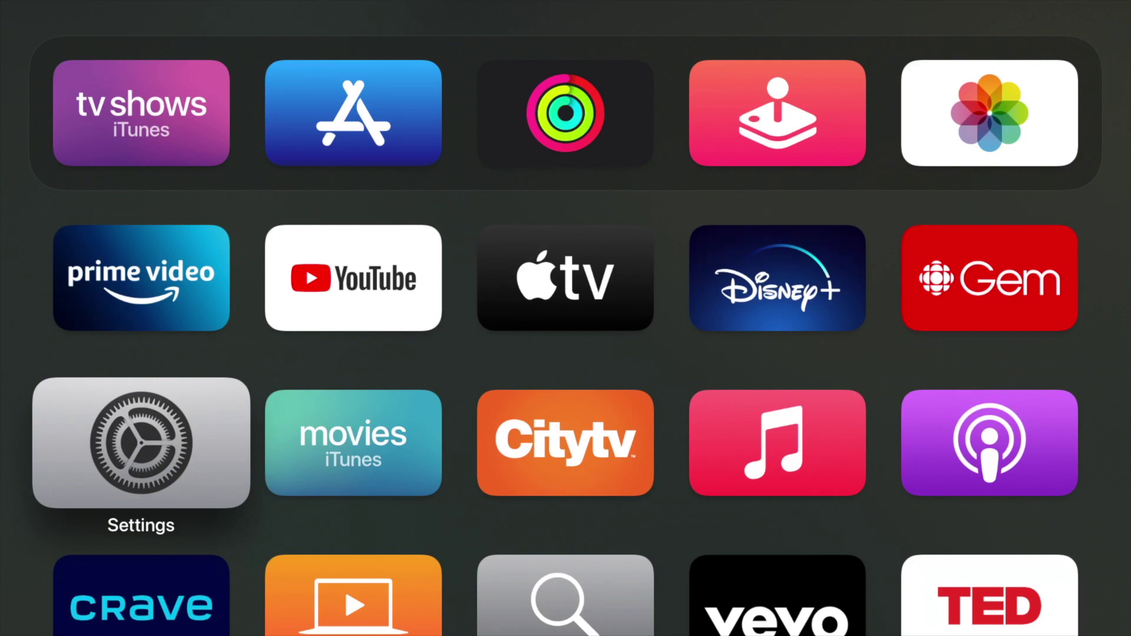
Open Settings, enter System, and highlight Software Updates
key(Return)
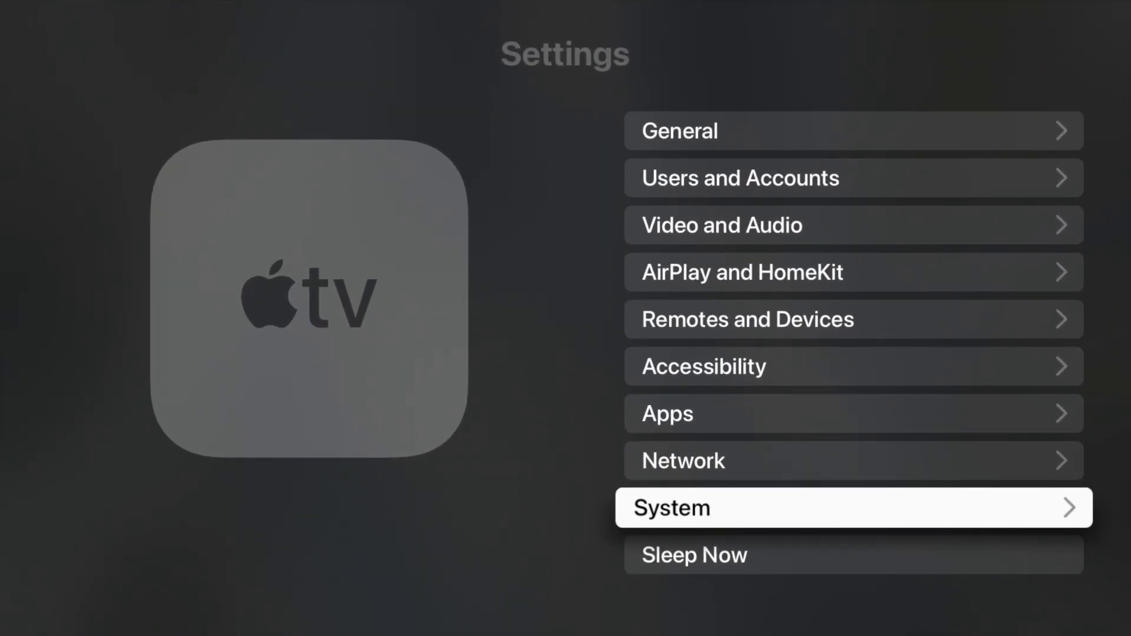
key(Up)
key(Up)
key(Up)
key(Down)
key(Down)
key(Down)
key(Return)
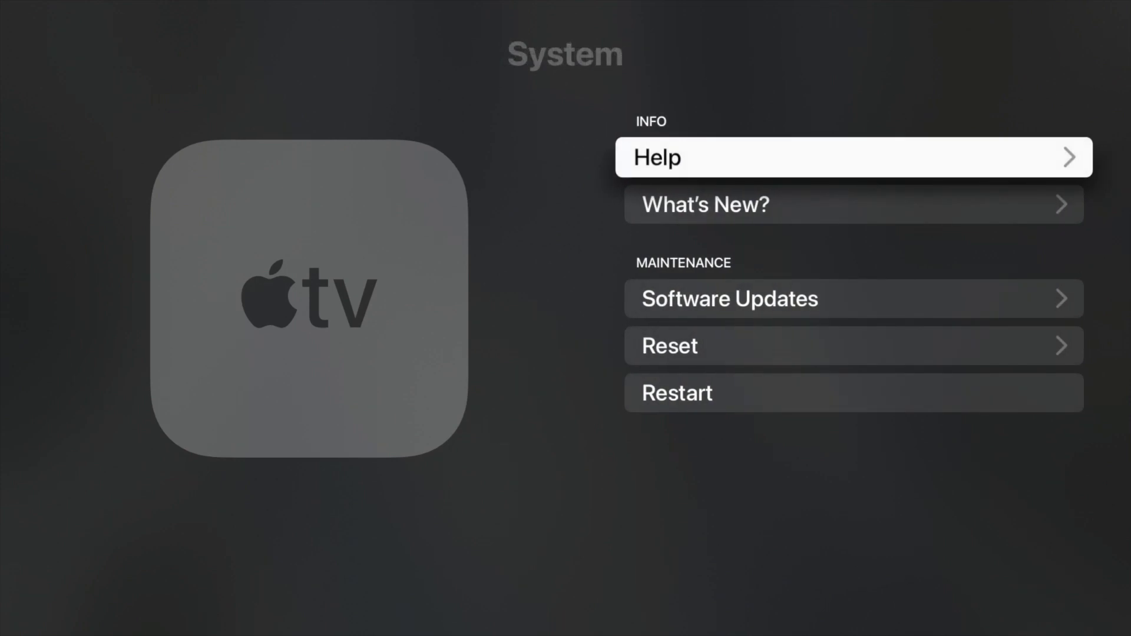
key(Down)
key(Down)
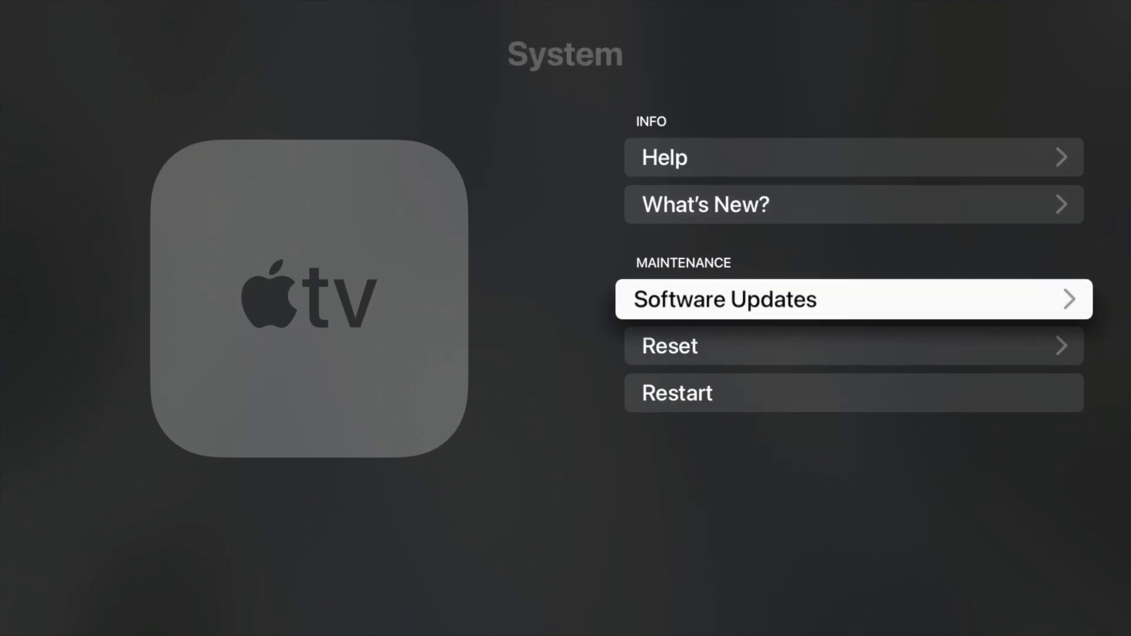
Install the tvOS 14.6 (18L569) update from Software Updates
key(Return)
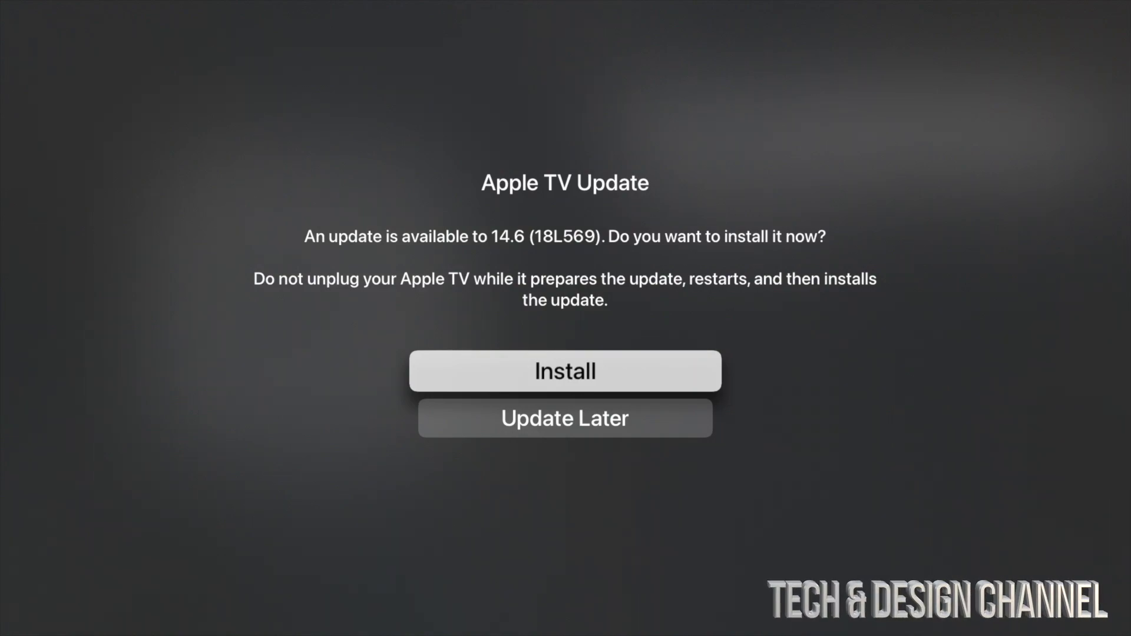
key(Return)
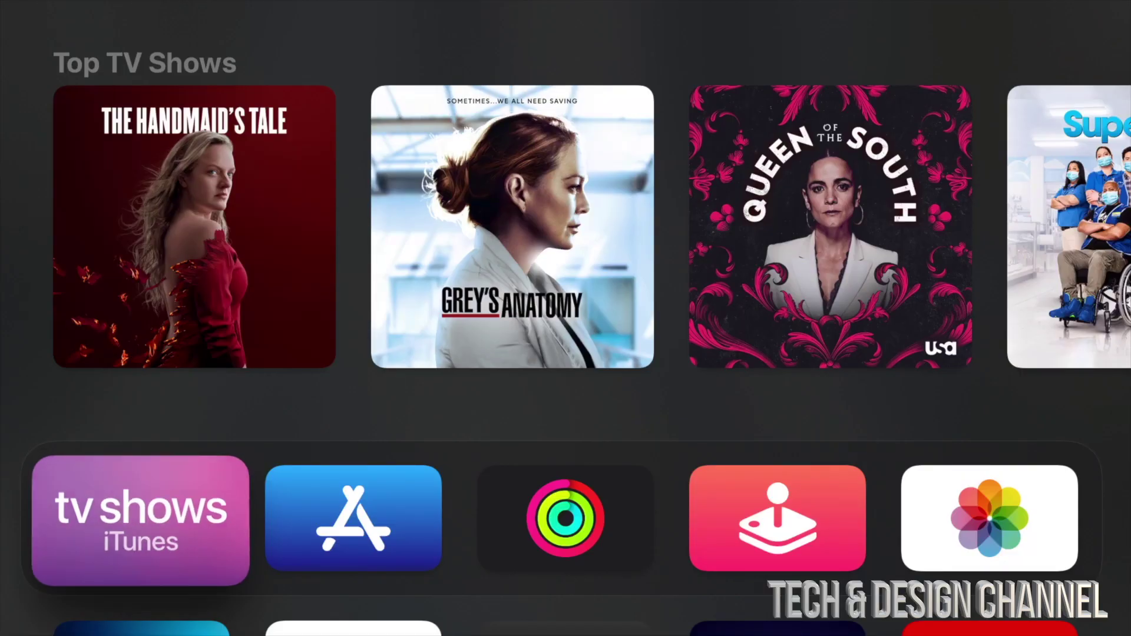
Reopen Settings from the home screen and enter the System section
key(Down)
key(Down)
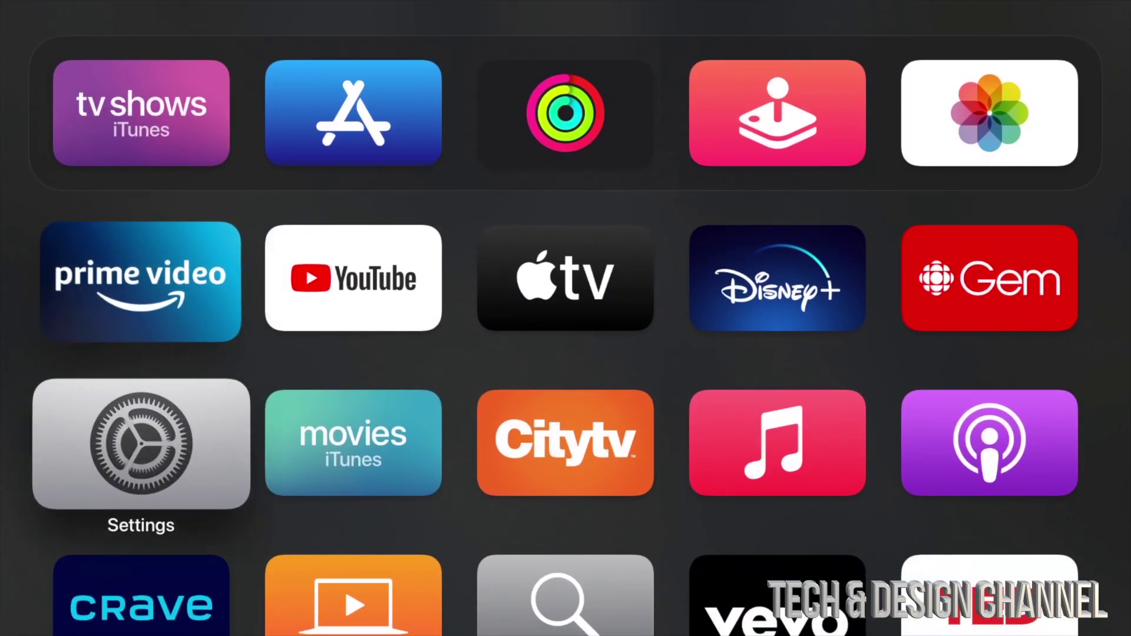
key(Return)
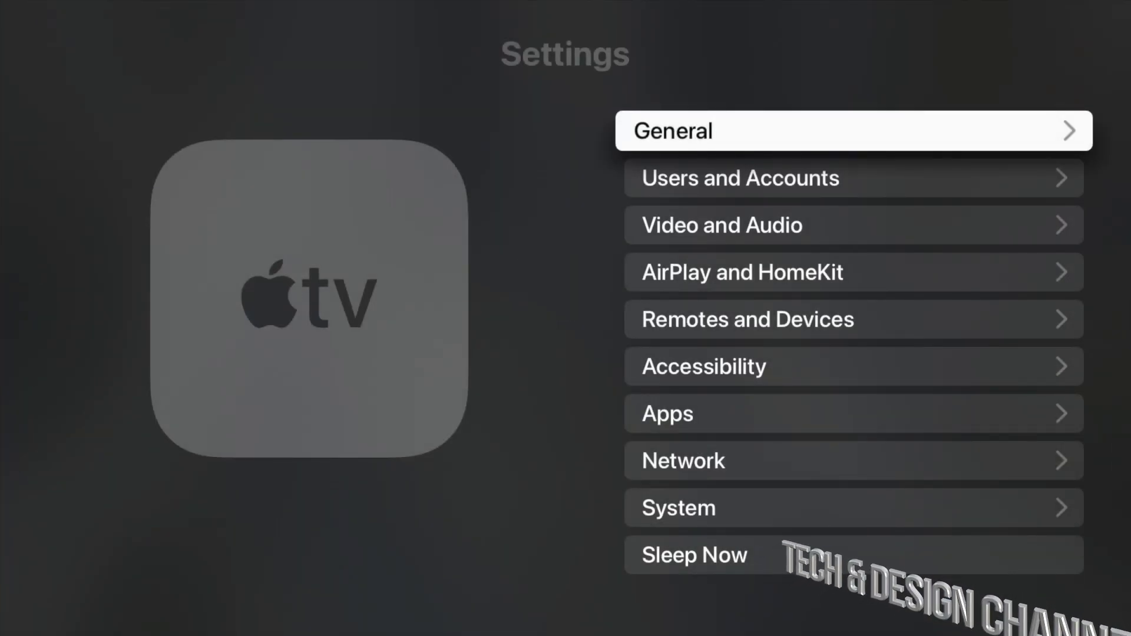
key(Down)
key(Down)
key(Down)
key(Down)
key(Down)
key(Down)
key(Down)
key(Down)
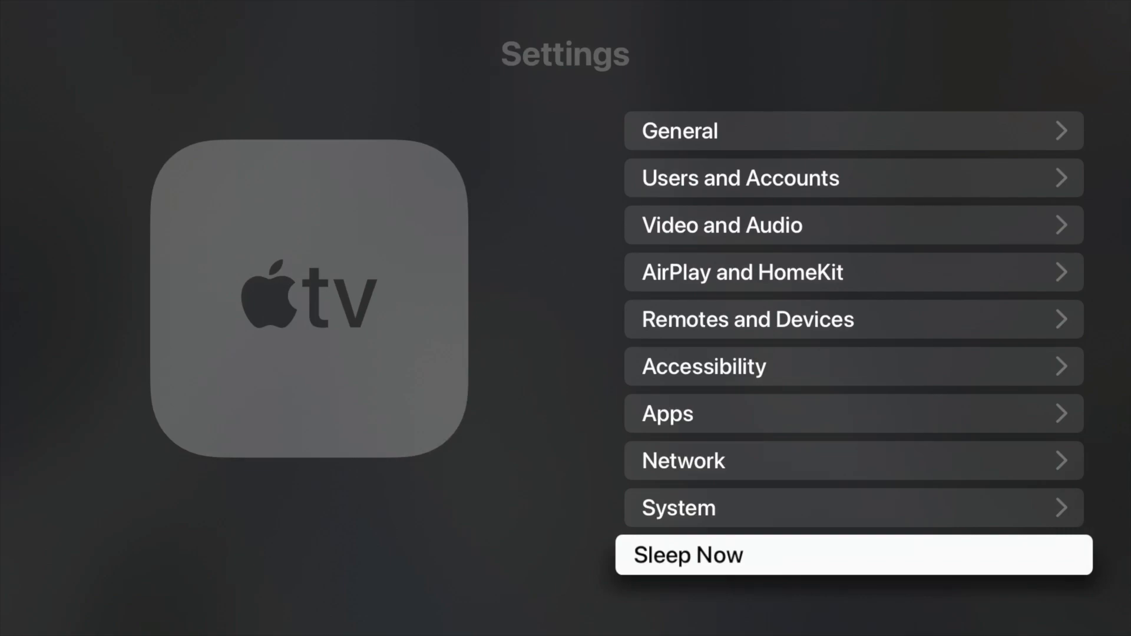
key(Up)
key(Return)
key(Down)
key(Down)
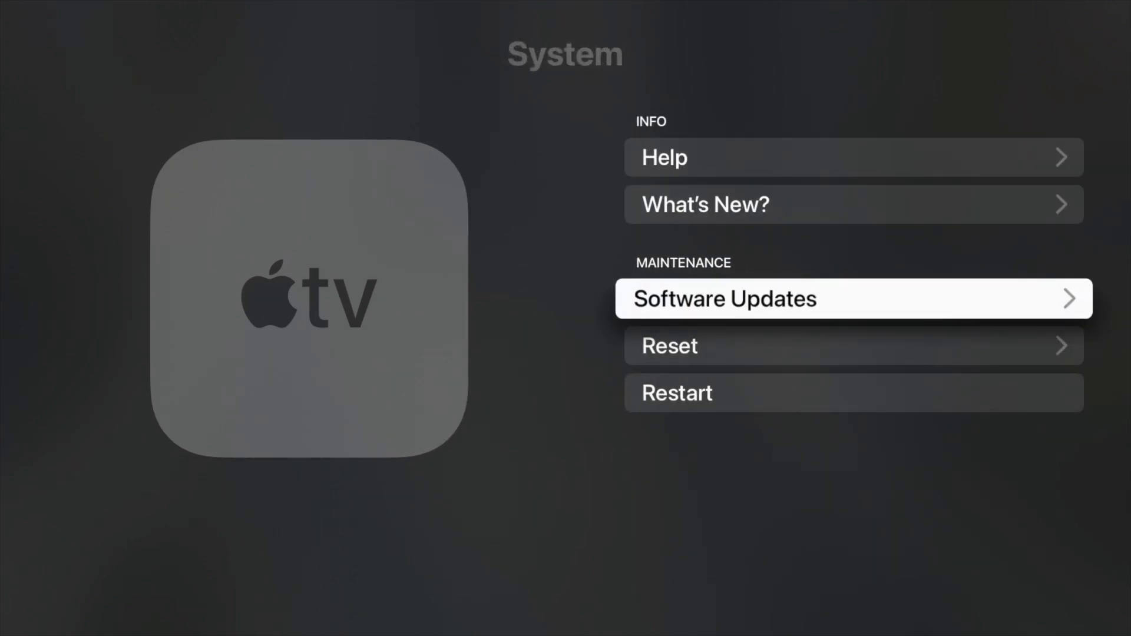
Recheck for updates, dismiss 'Your Apple TV is up to date', and return to Settings
key(Return)
key(Return)
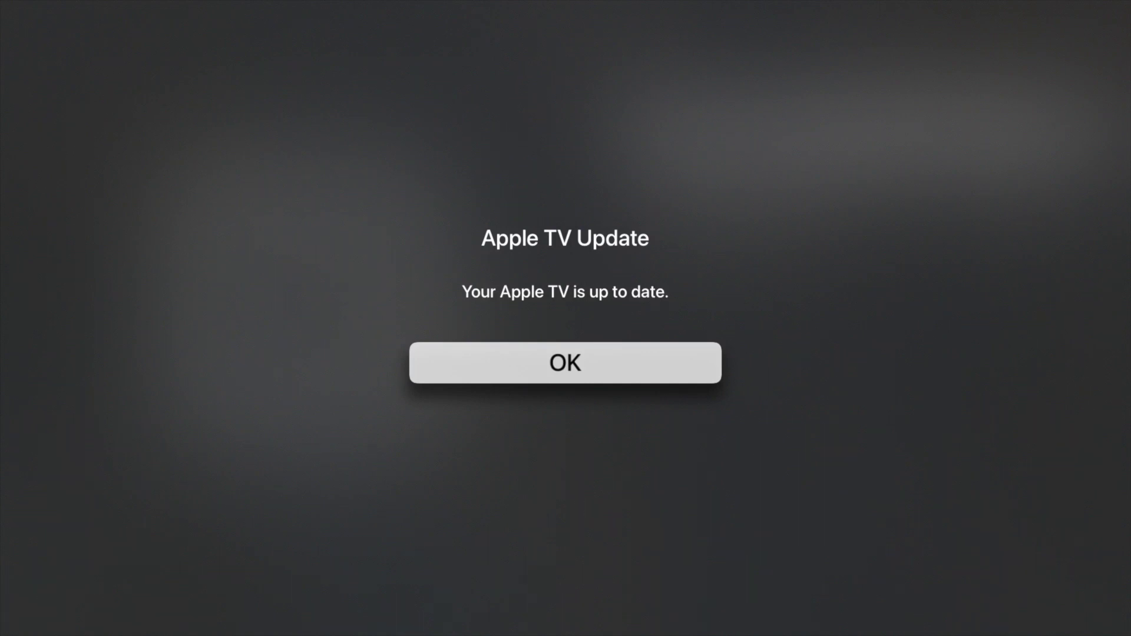
key(Return)
key(Escape)
key(Escape)
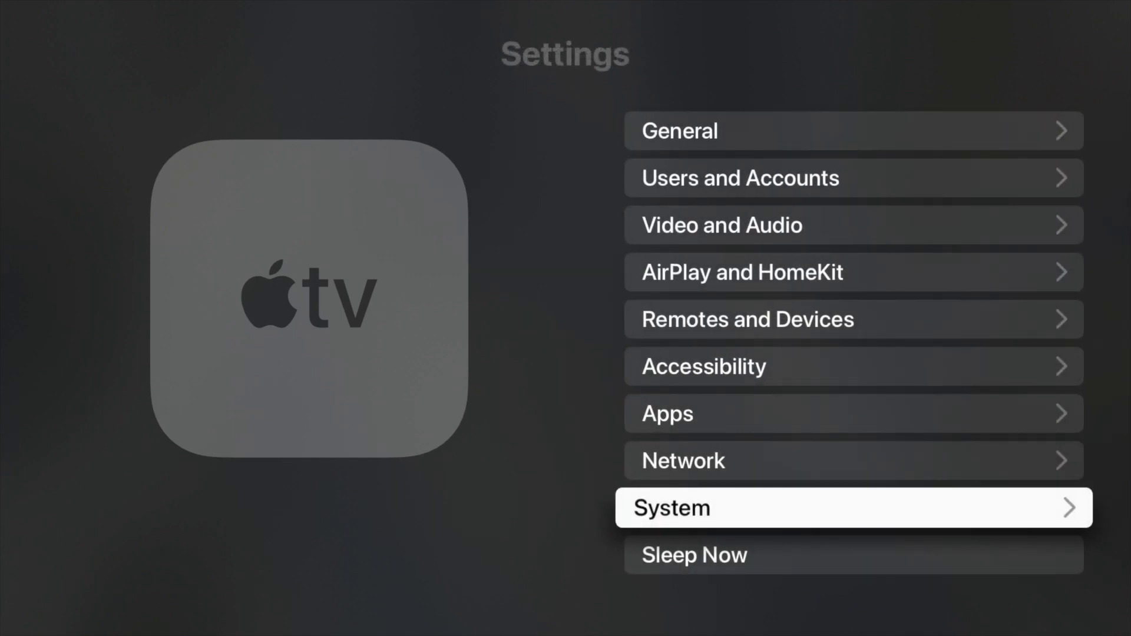